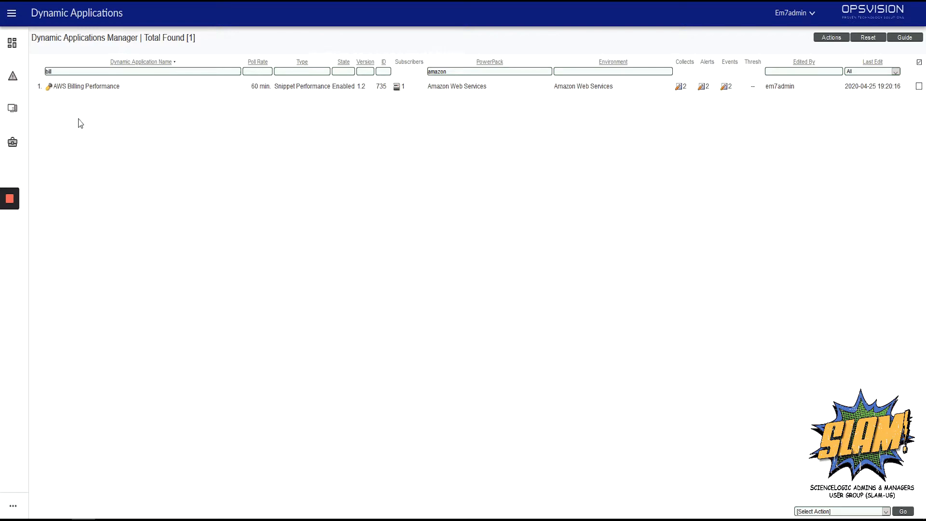
Open the AWS Billing Performance dynamic application and inspect its AWS: Bill Over $5 alert definition
click(50, 85)
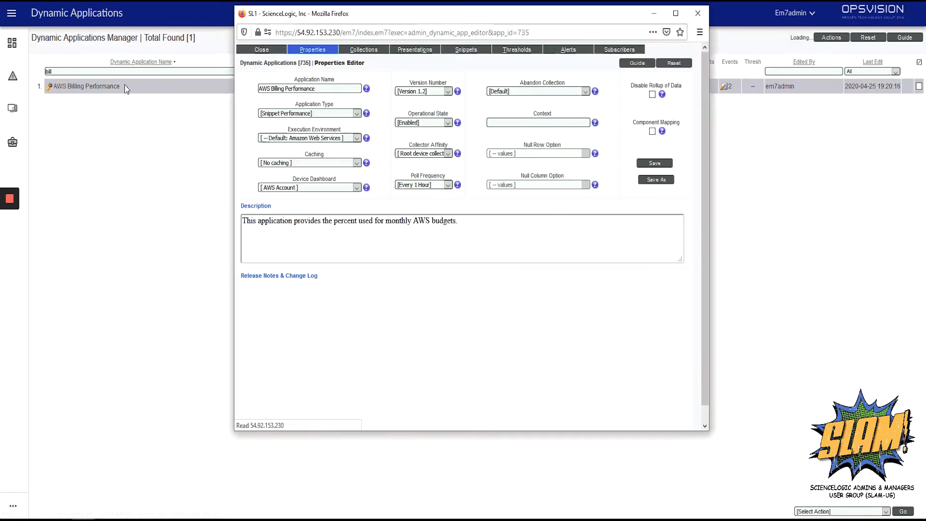
click(570, 50)
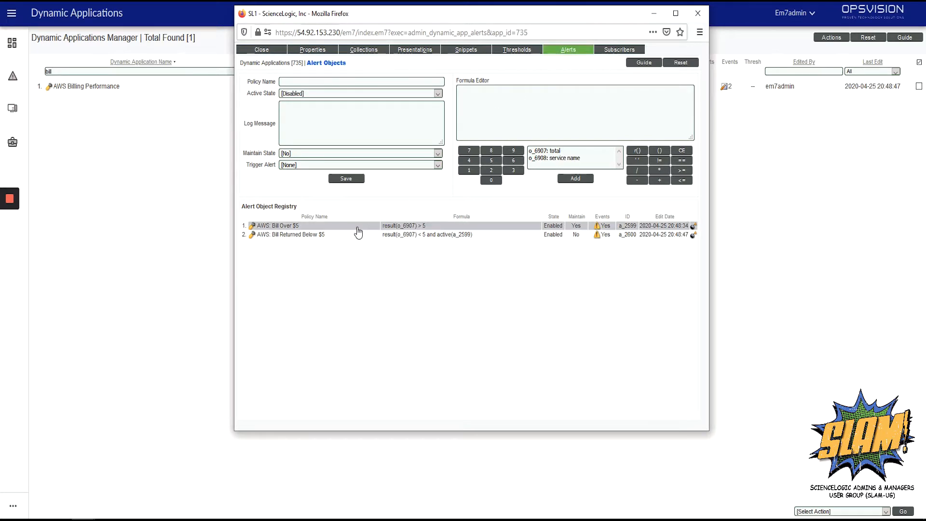
click(357, 227)
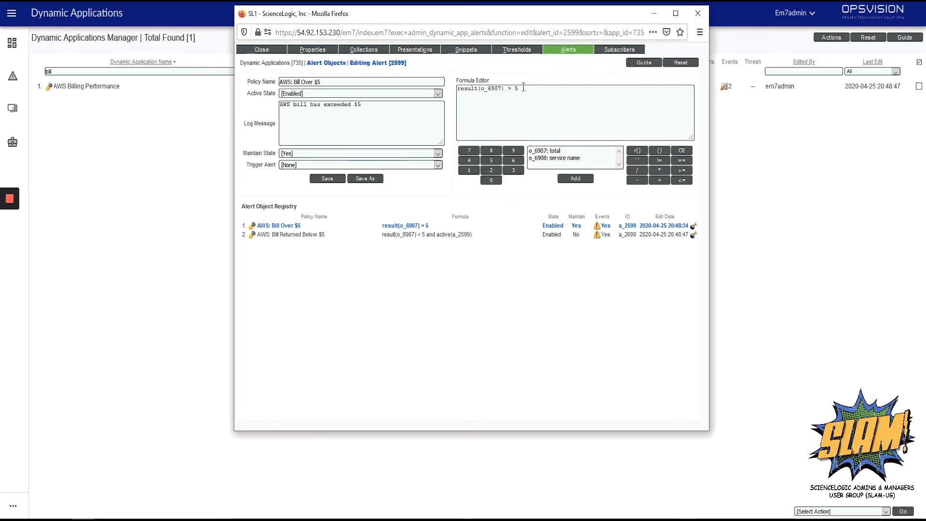
Create a threshold object named Budget with a numeric range high of 100000 and low of 1
click(527, 53)
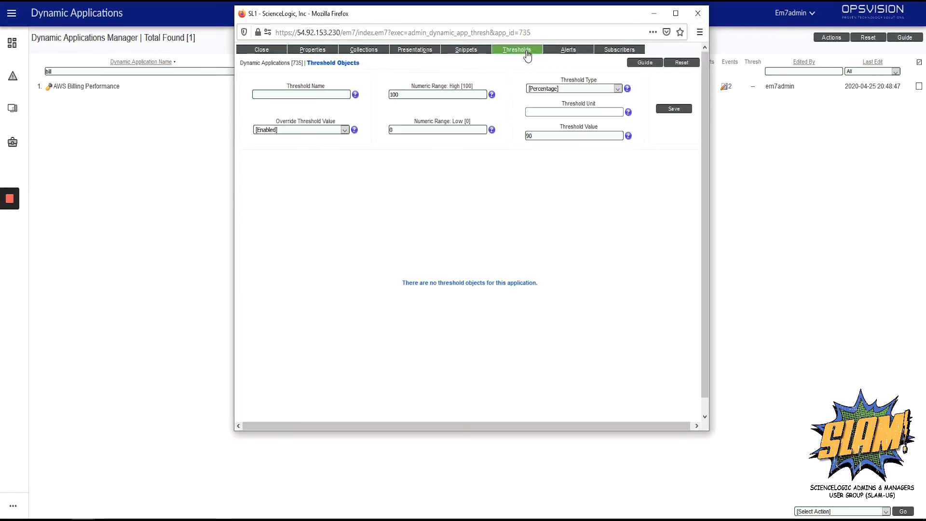
click(344, 94)
text(Budget)
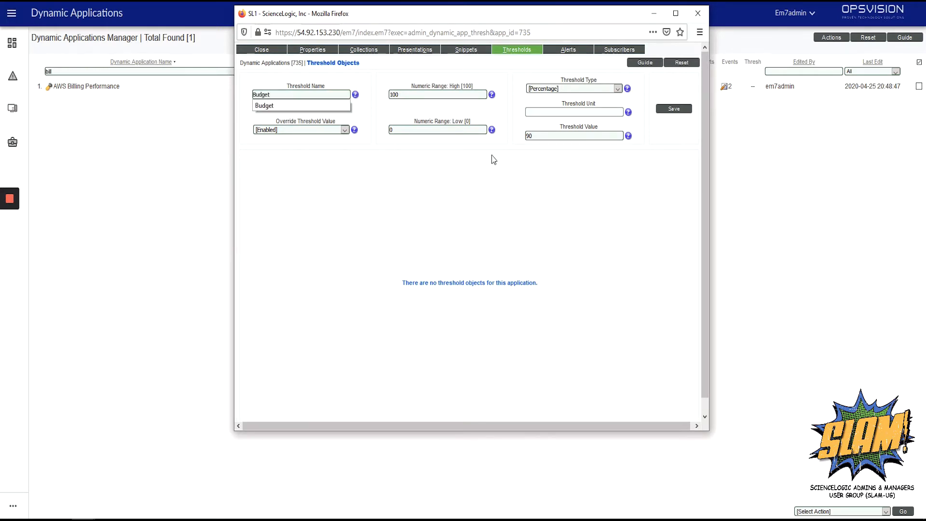
click(373, 147)
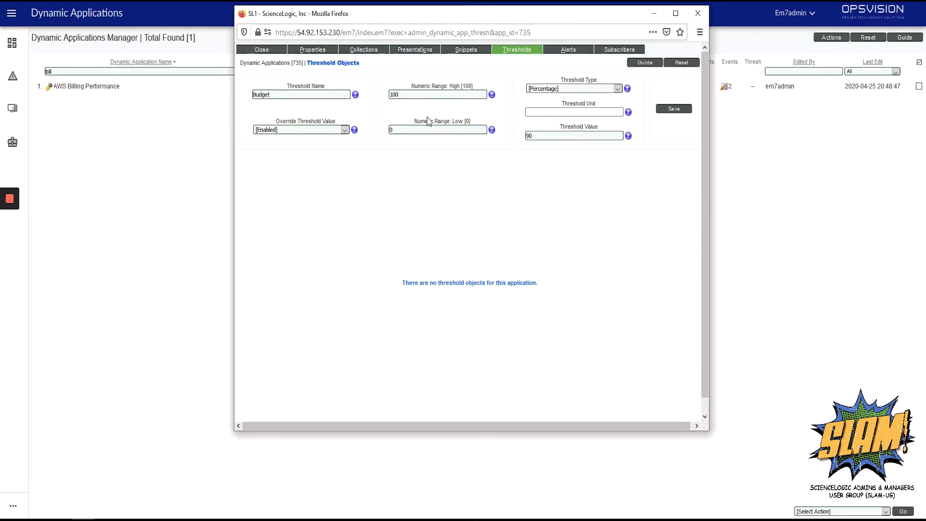
click(415, 95)
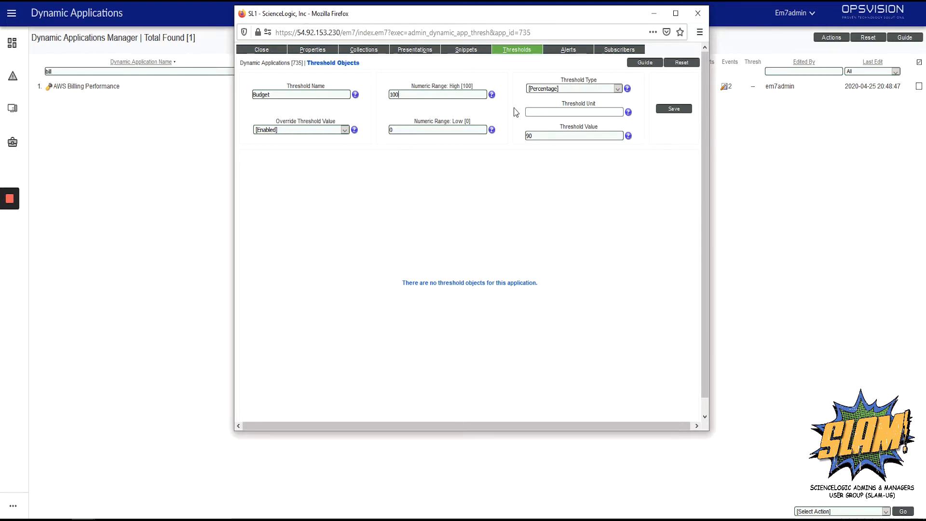
text(000)
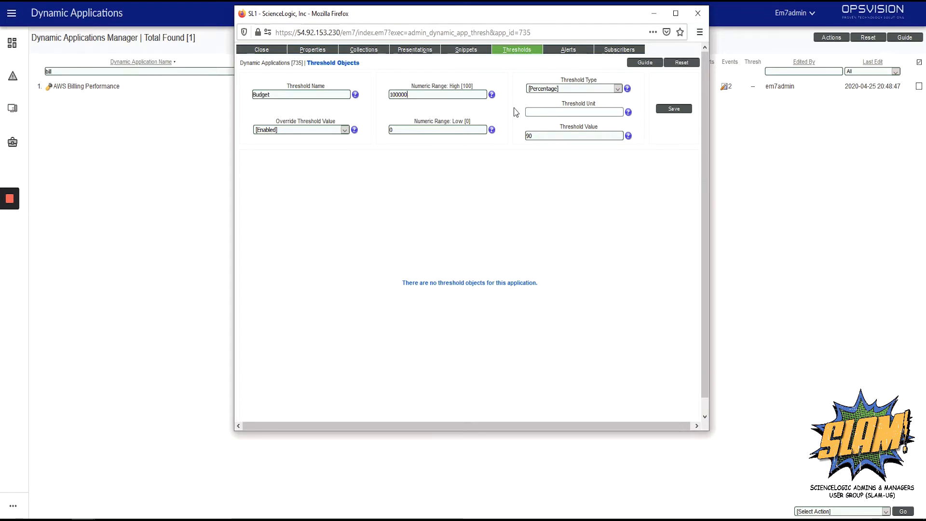
click(472, 131)
text(1)
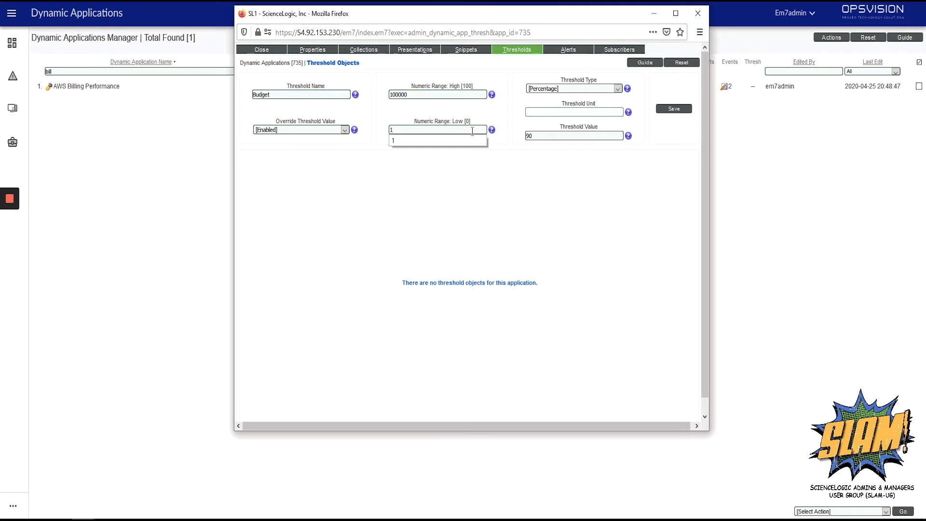
click(536, 135)
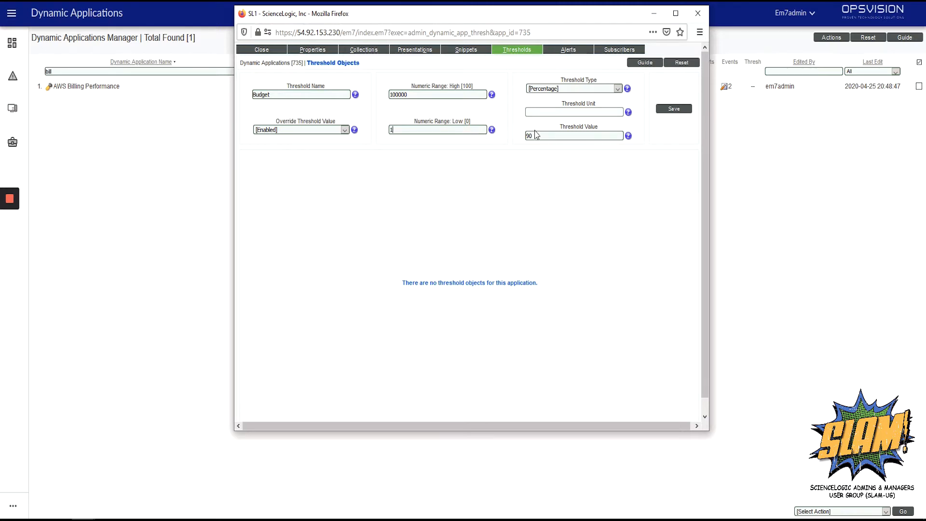
Set the Budget threshold's type to Integer and its unit to dollars
click(579, 91)
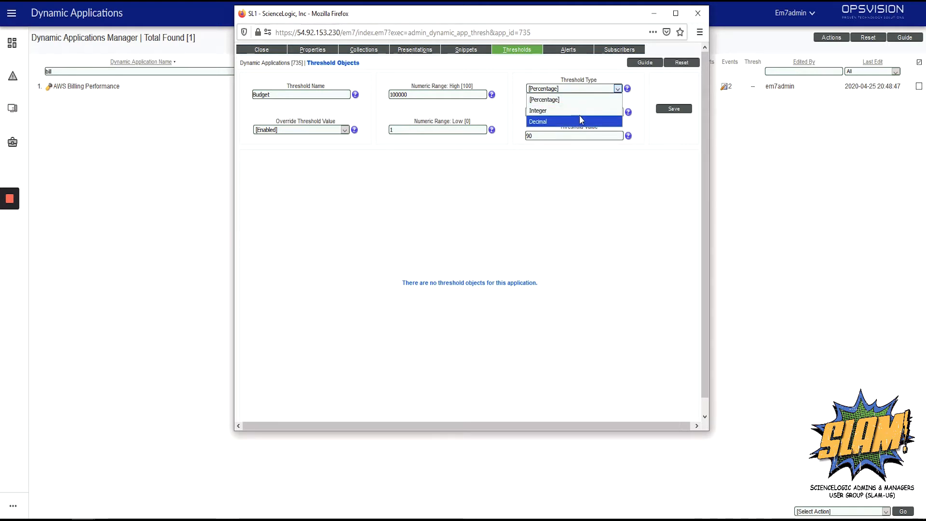
click(581, 112)
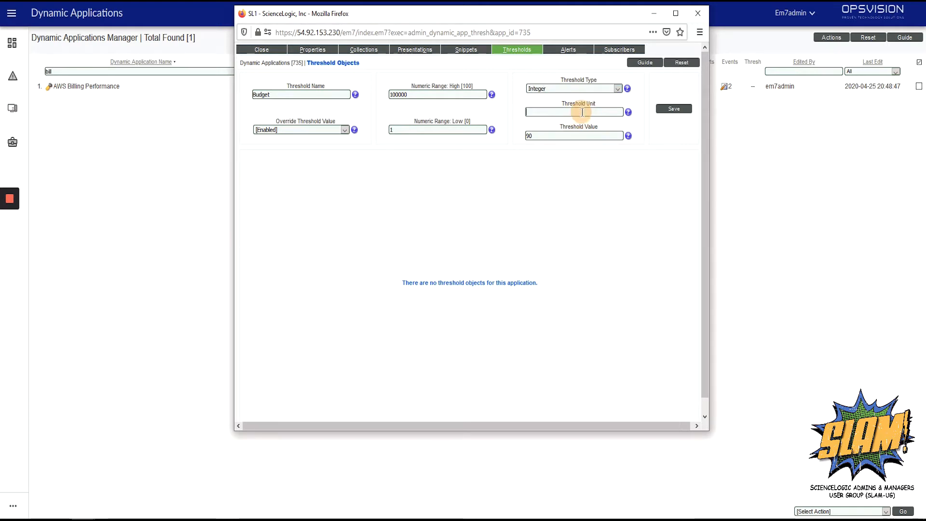
text(dol)
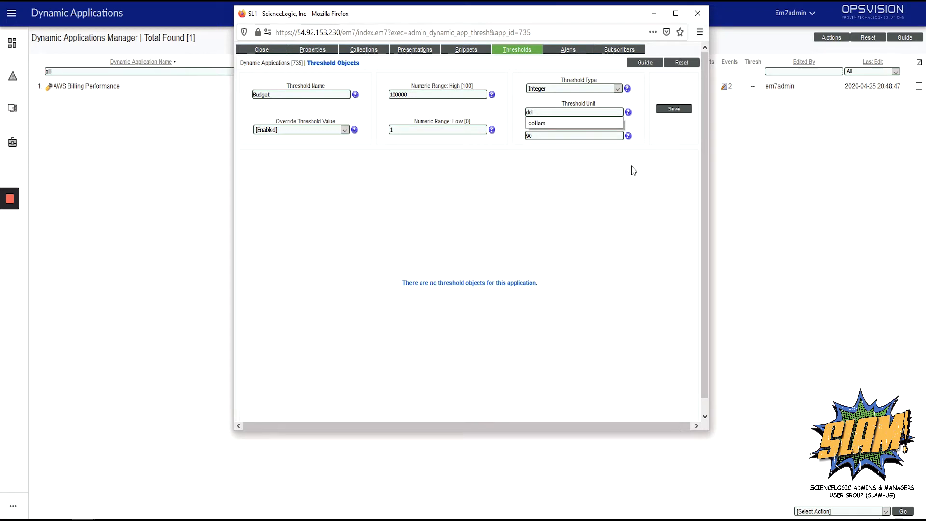
text(lars)
click(624, 170)
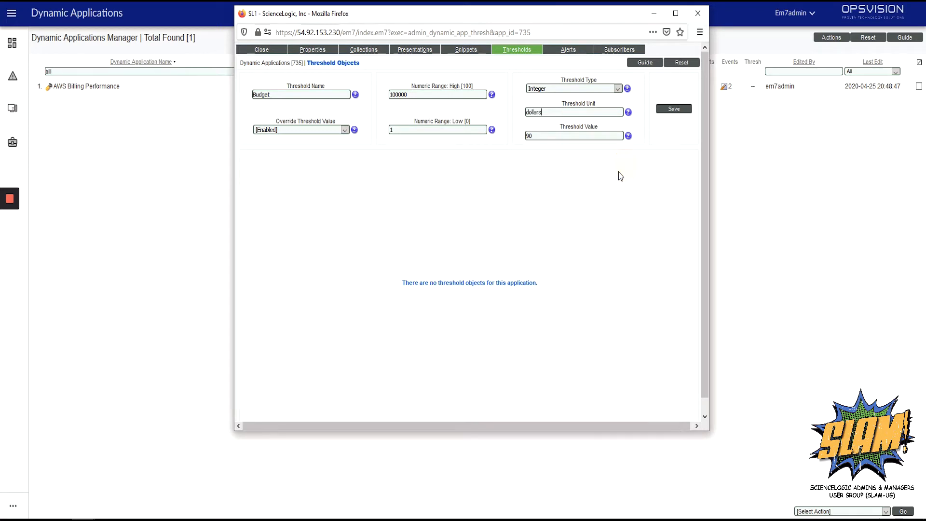
Set the threshold value to 5 and save the Budget threshold
double_click(529, 135)
text(5)
click(664, 116)
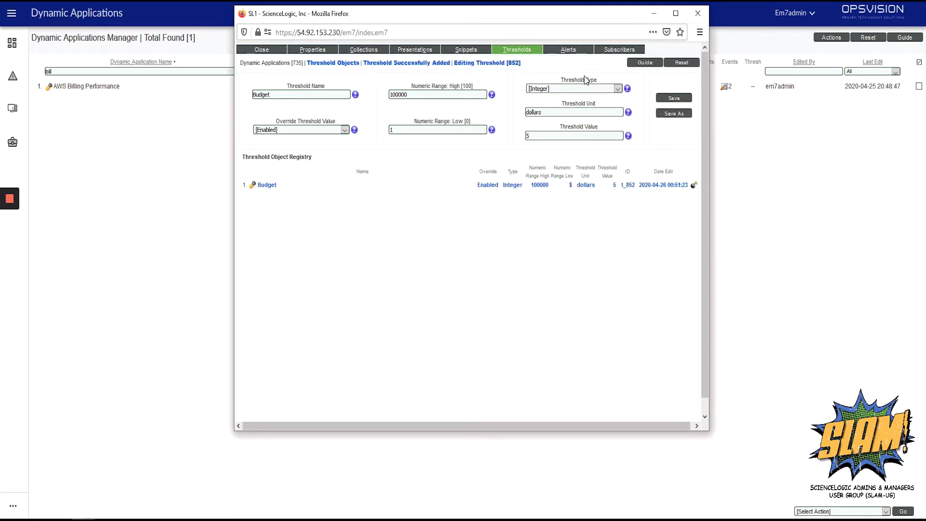
Edit the Bill Over $5 alert formula to result(o_6907) > threshold(t_852), using the Budget threshold
click(565, 52)
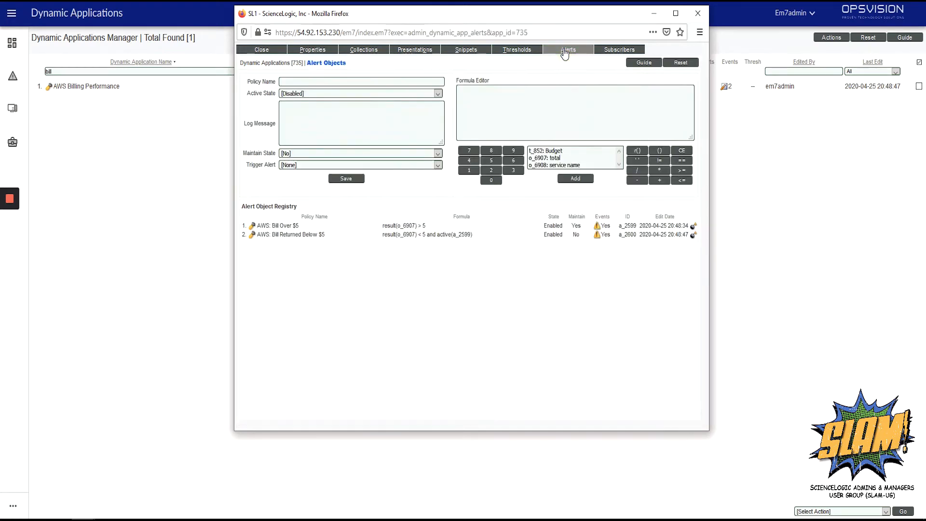
click(292, 227)
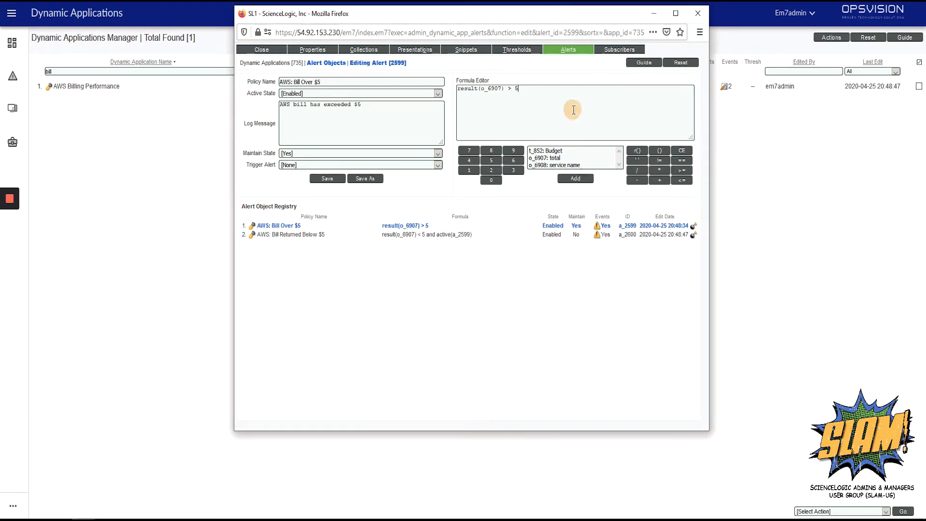
key(BackSpace)
click(570, 150)
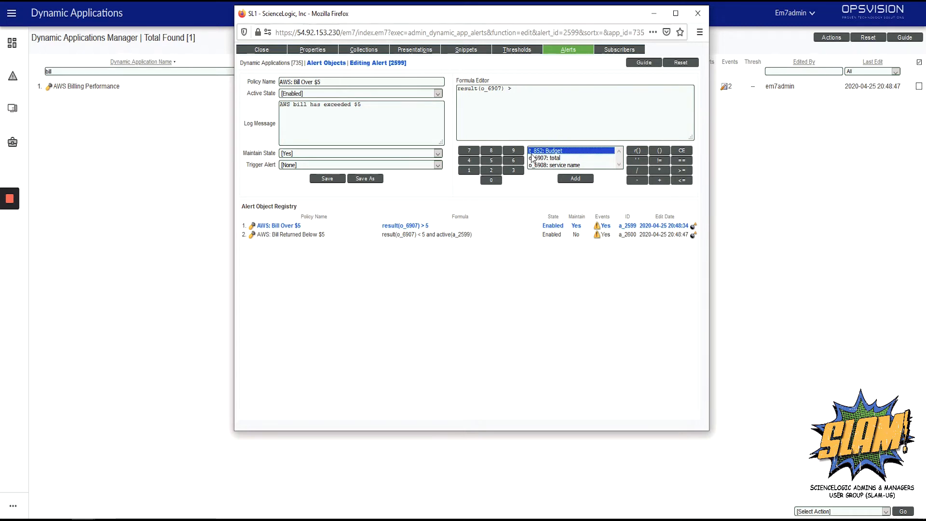
click(577, 178)
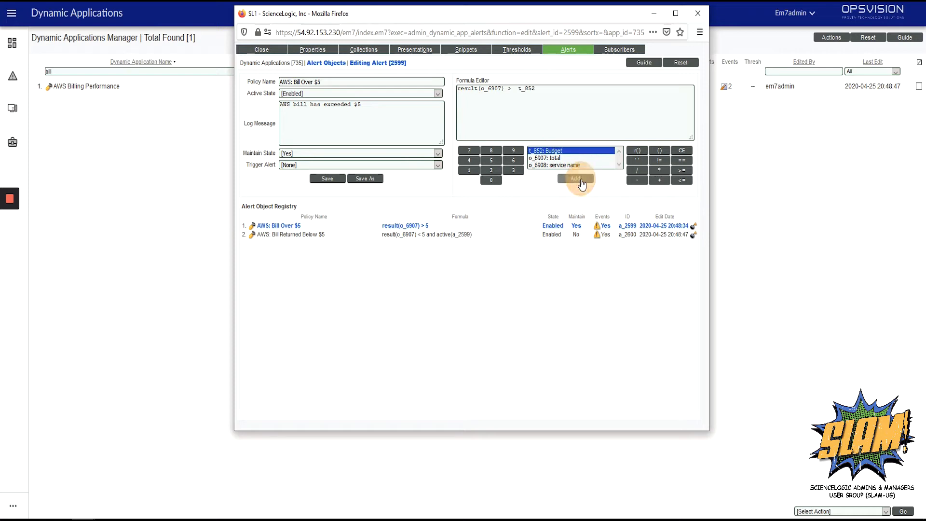
click(519, 91)
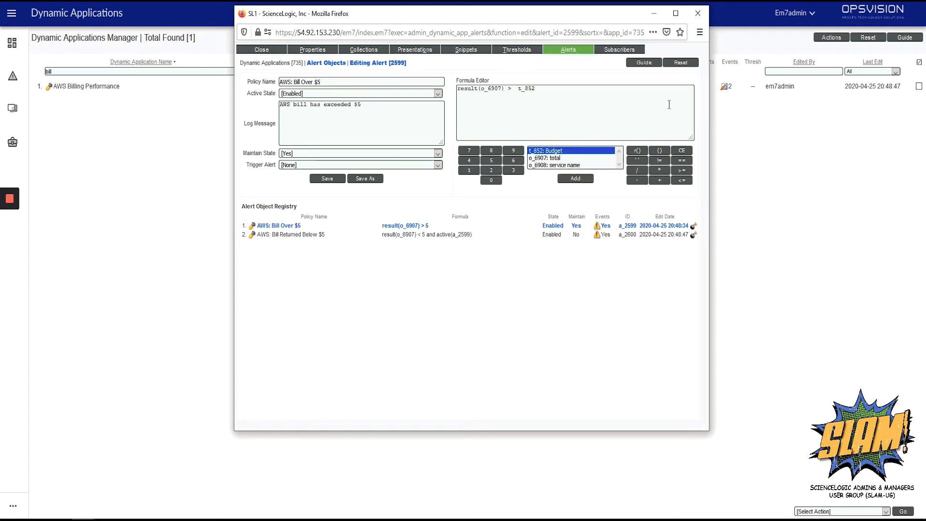
key(BackSpace)
text(()
key(End)
text() > threshold)
Change the alert's log message to "AWS bill has exceeded $%T" and save the alert
click(365, 110)
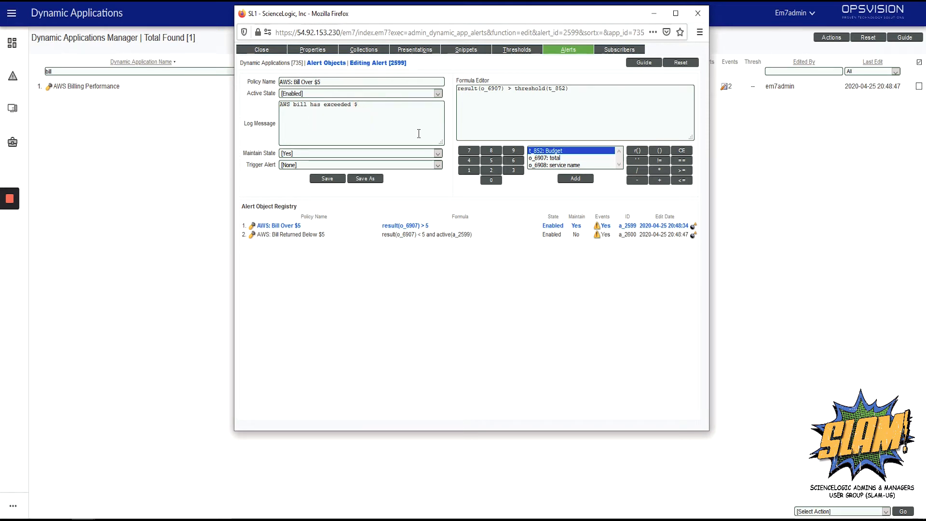
text(%T)
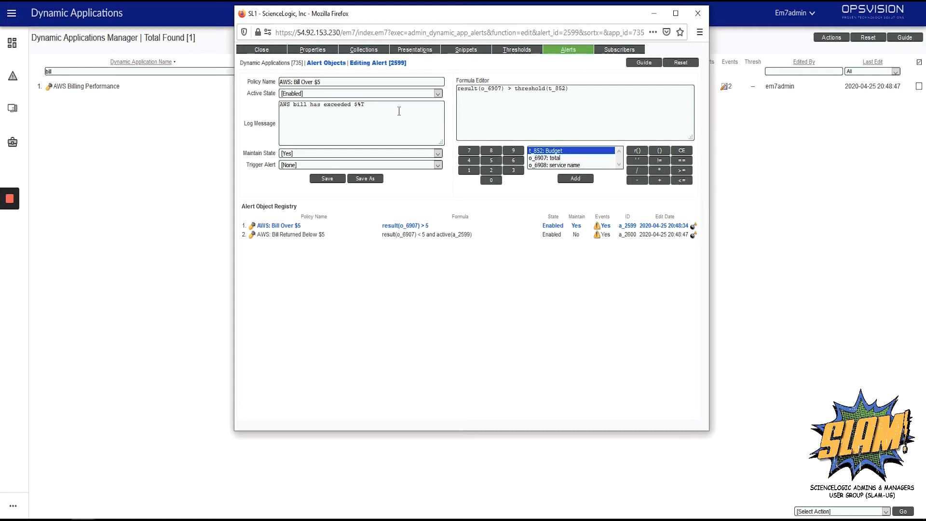
click(331, 180)
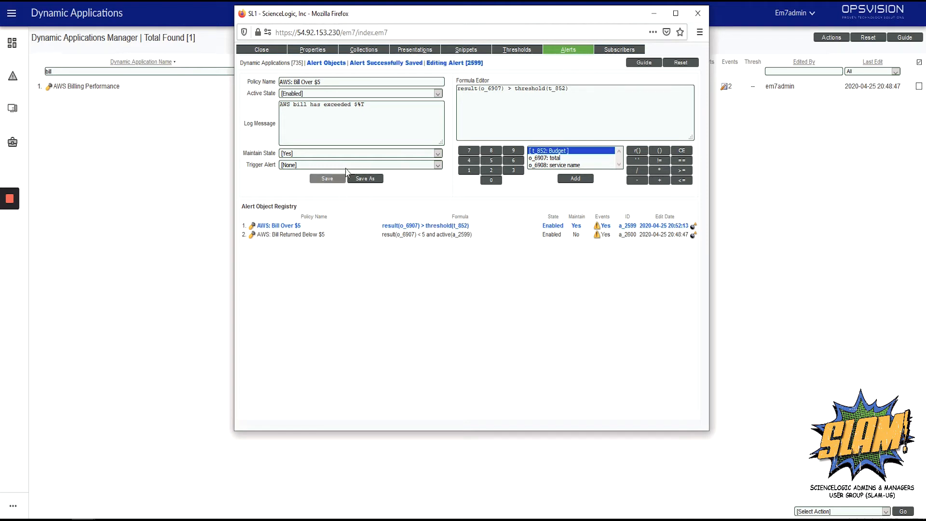
Rename the alert policy to "AWS: Bill Exceeded Threshold" and save it
drag(314, 82, 321, 82)
key(BackSpace)
key(BackSpace)
key(BackSpace)
key(BackSpace)
key(BackSpace)
key(BackSpace)
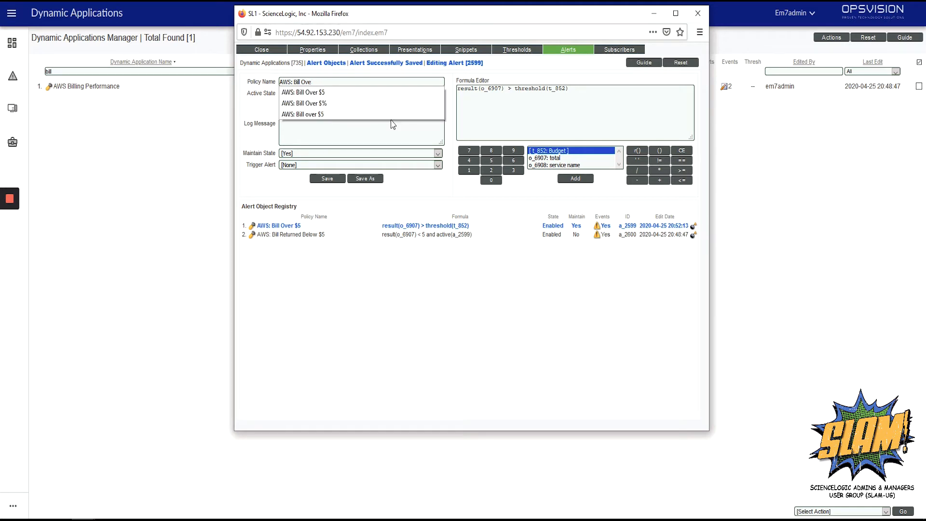
text(Exceeded)
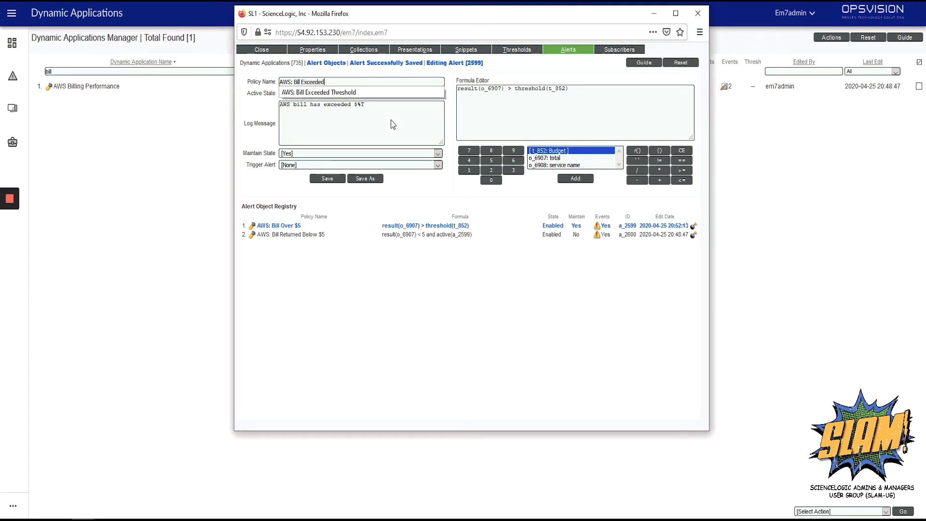
text( Threshold)
click(324, 179)
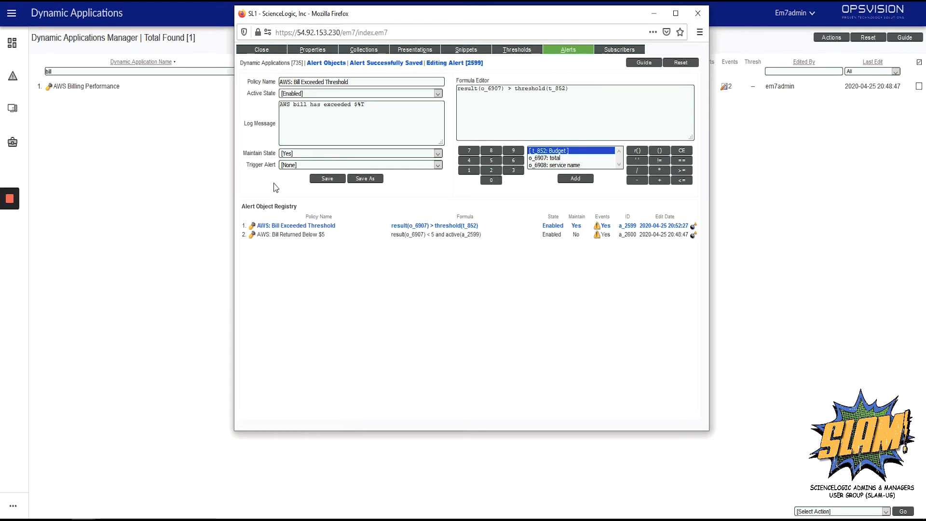
Edit the Bill Returned Below $5 alert formula to compare against threshold(t_852) instead of 5
click(299, 235)
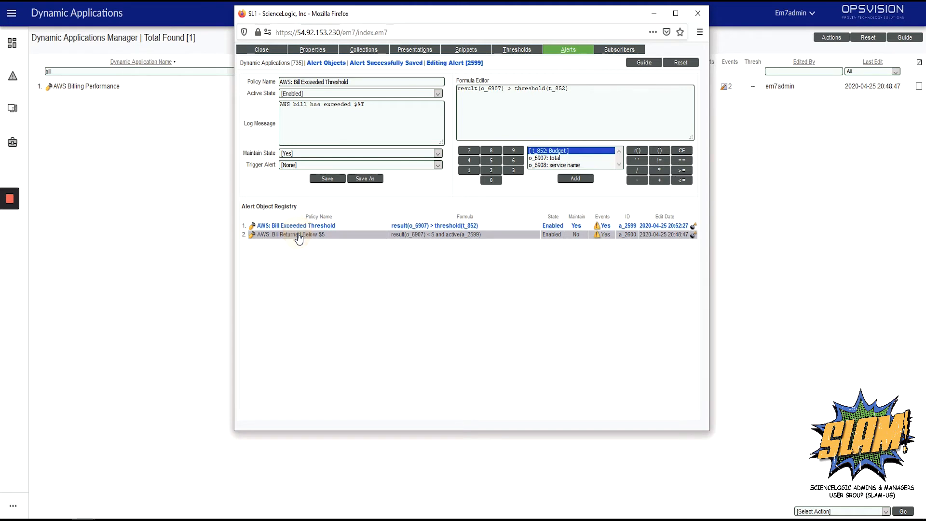
click(519, 90)
key(BackSpace)
text(t)
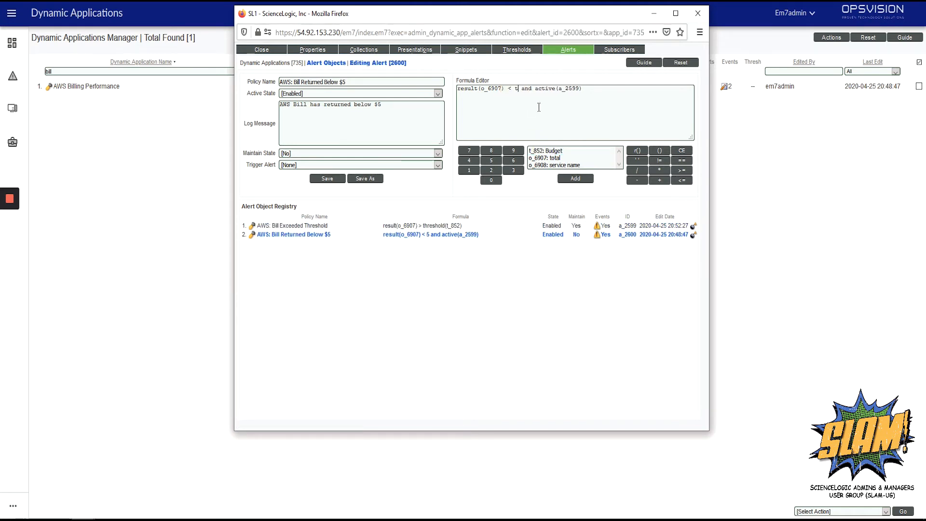
text(hreshold(t)
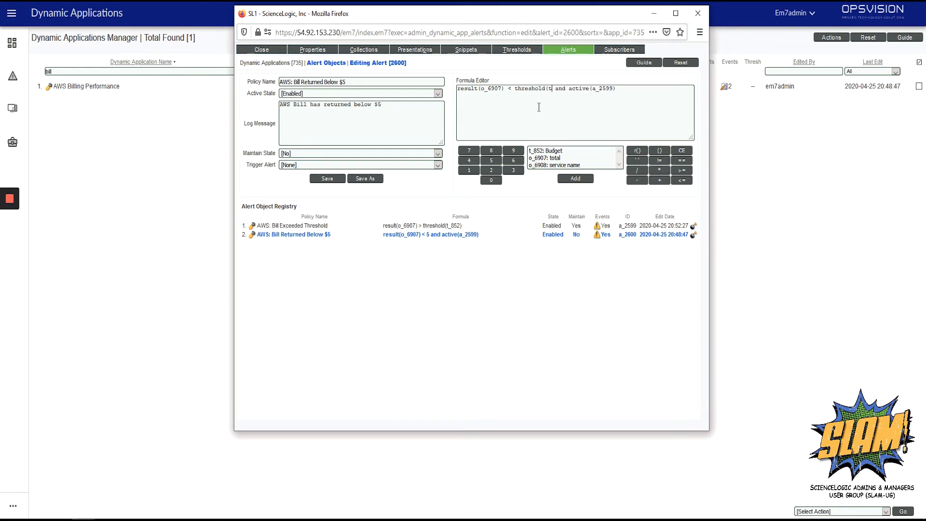
text(_85)
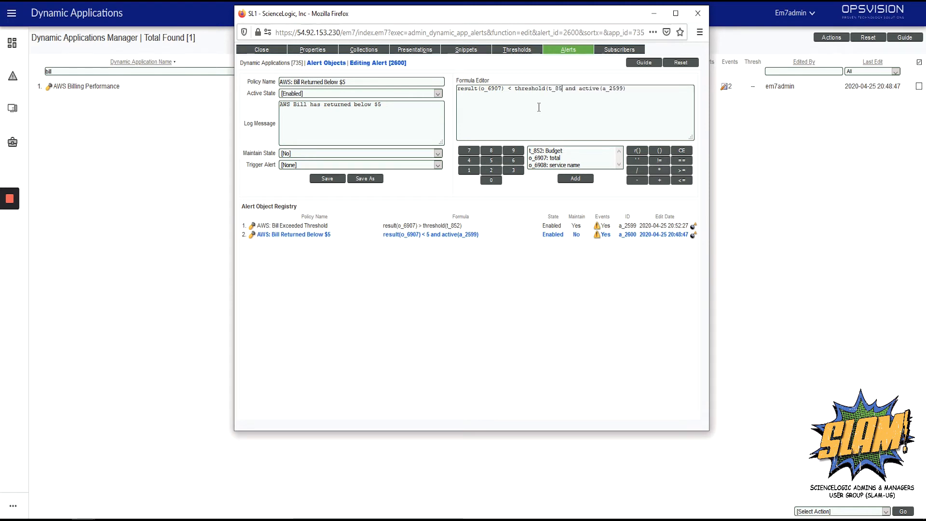
text(2))
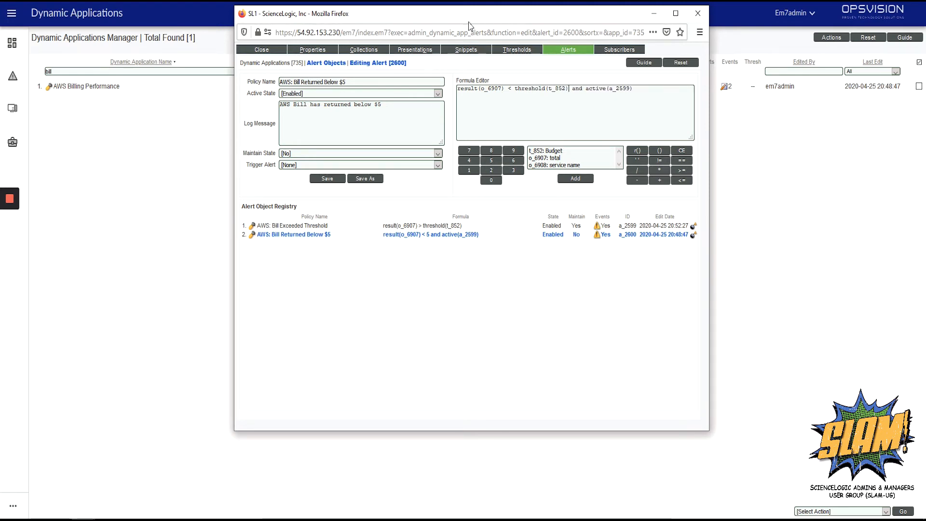
Change that alert's log message to "AWS Bill has returned below $%T"
click(410, 103)
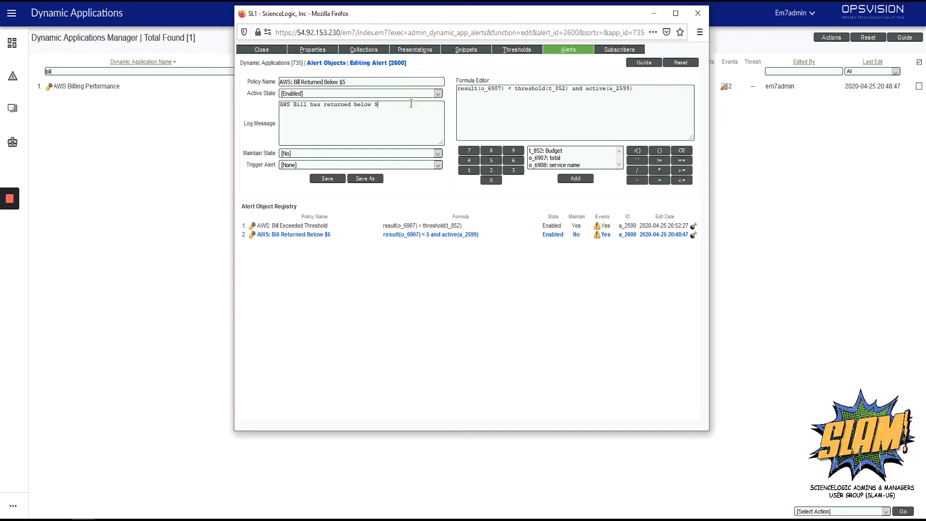
text(%)
text(T)
Rename the policy to "AWS: Bill Returned Below Threshold" and save the alert
click(342, 83)
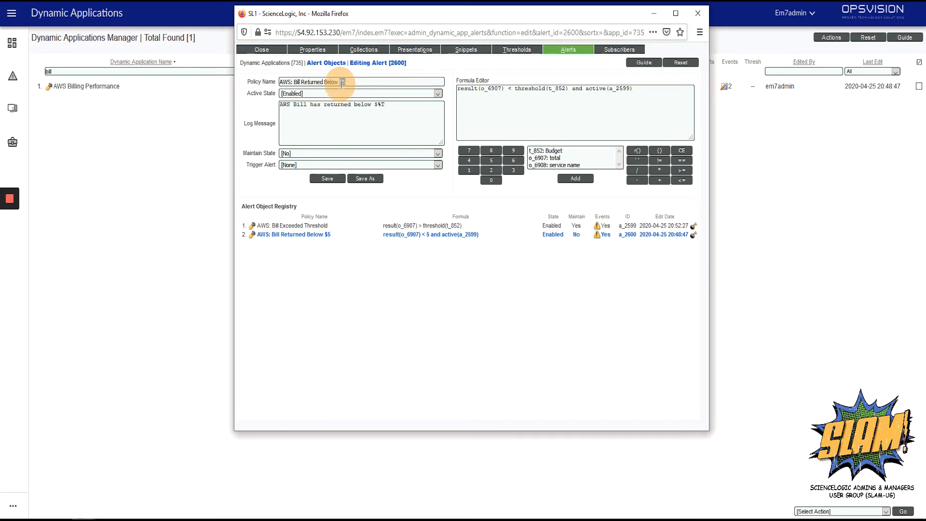
key(BackSpace)
key(BackSpace)
text(Threshold)
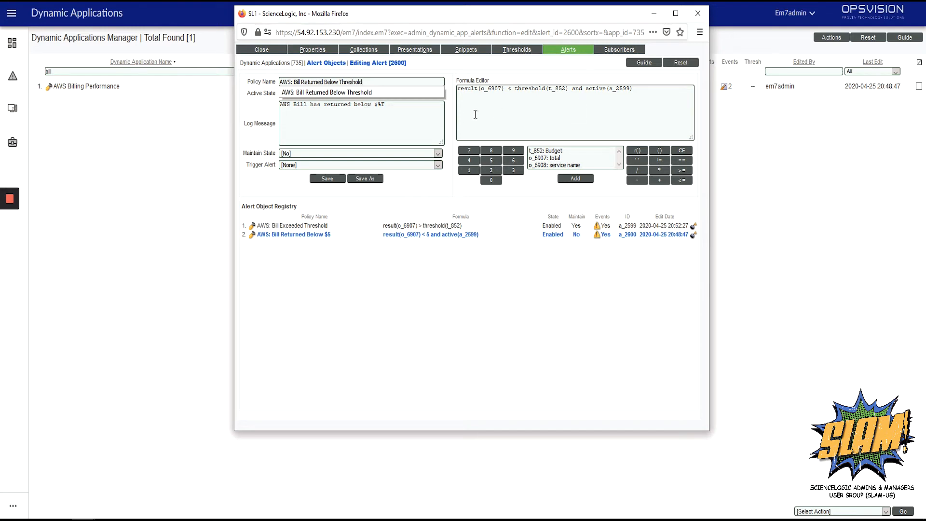
click(331, 186)
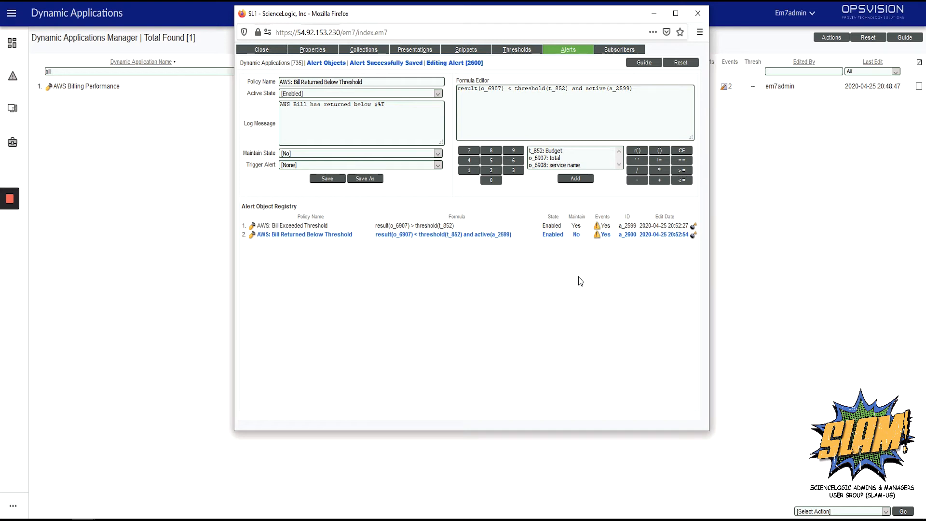
Open the Bill Returned Below Threshold alert's event policy, rename it to "AWS: Bill Returned Below Threshold" and save it
click(598, 236)
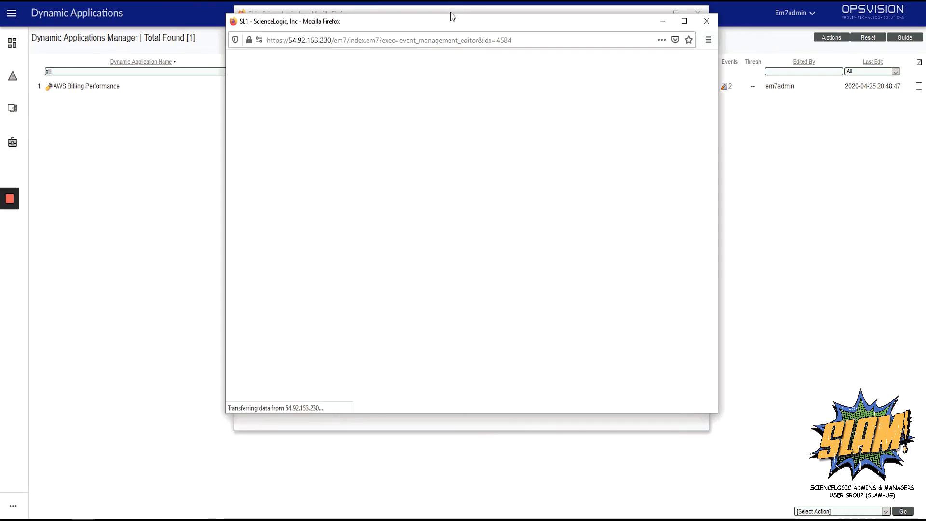
drag(452, 17, 578, 127)
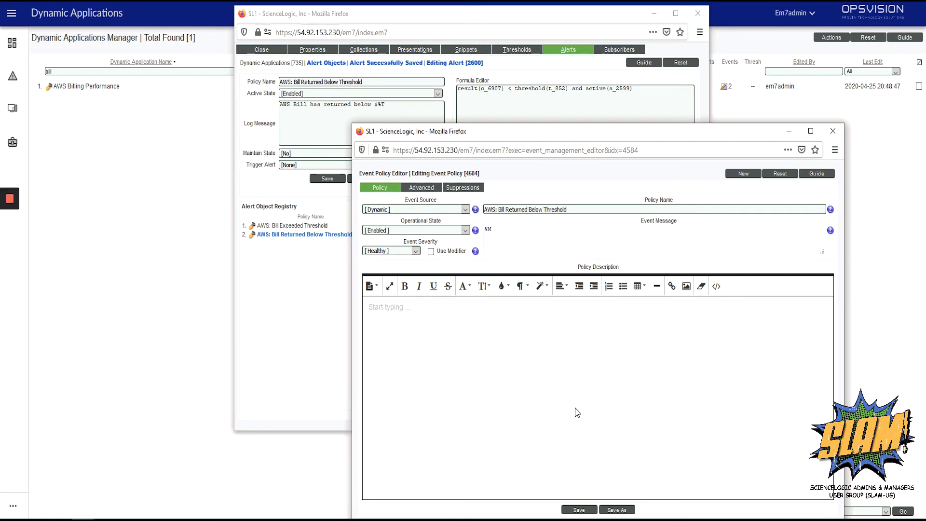
drag(544, 210, 600, 208)
text($5)
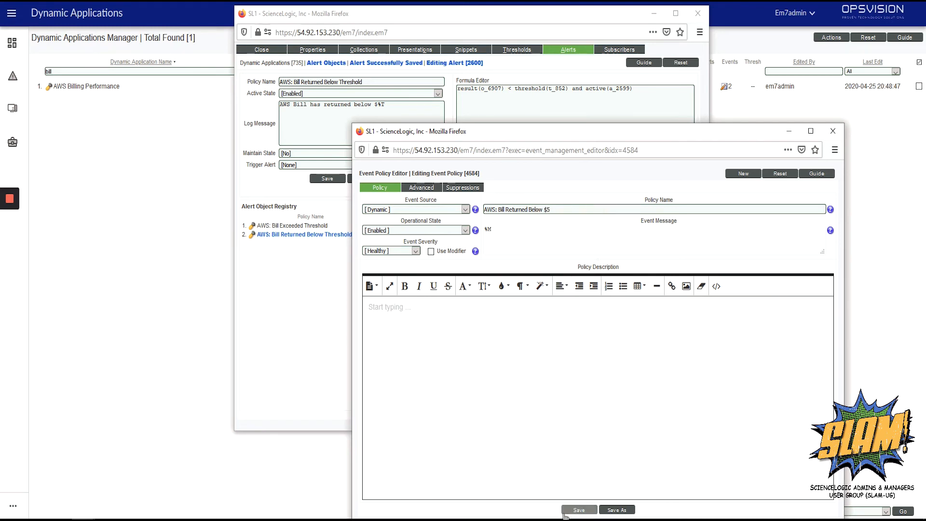
key(Return)
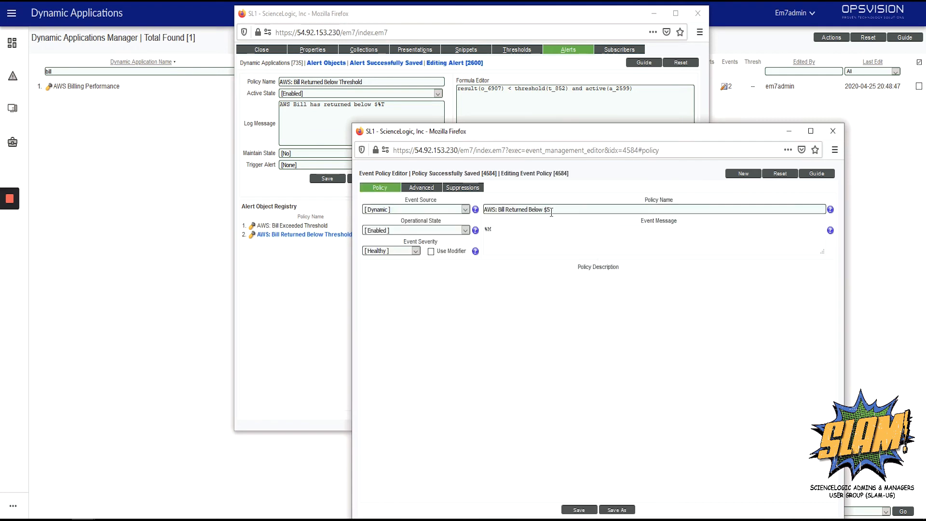
click(554, 210)
key(BackSpace)
key(BackSpace)
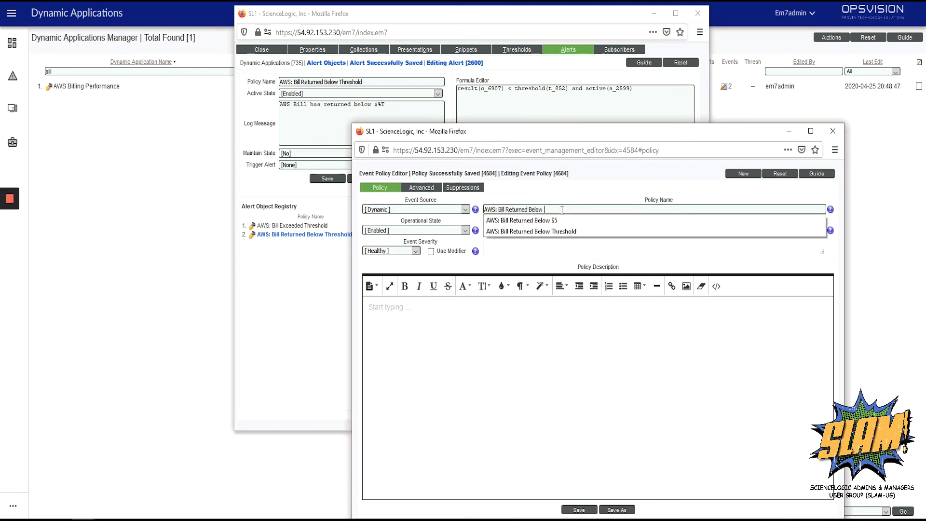
text(Thres)
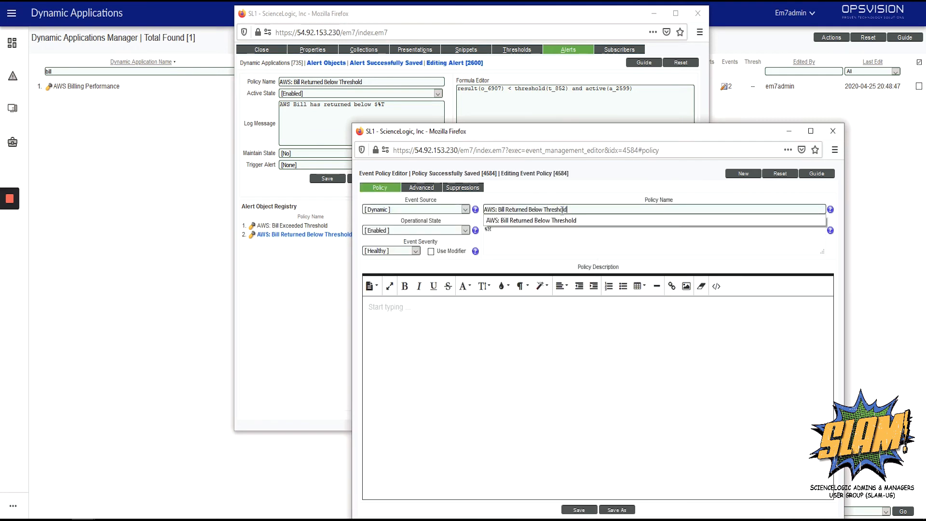
text(hold)
click(581, 509)
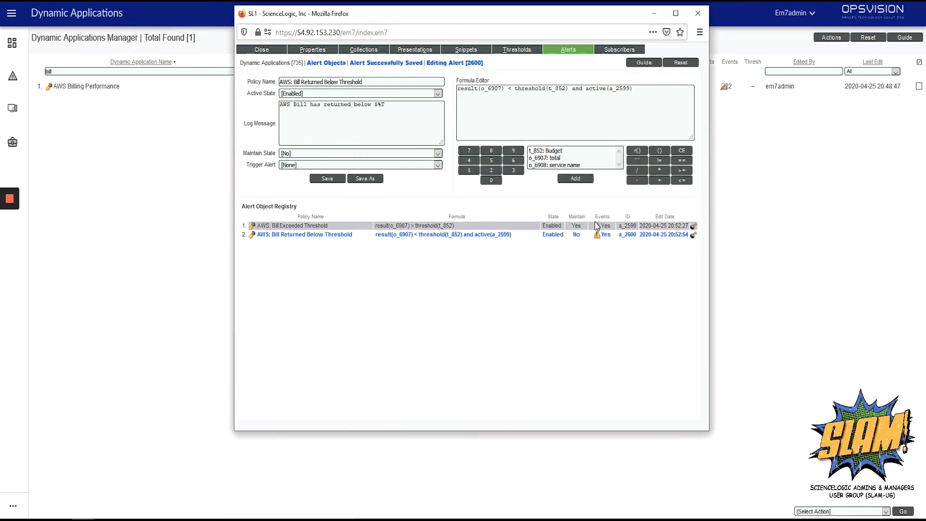
Open the Bill Exceeded Threshold alert's event policy, rename it to "AWS: Bill Exceeded Threshold", save and close it
click(597, 227)
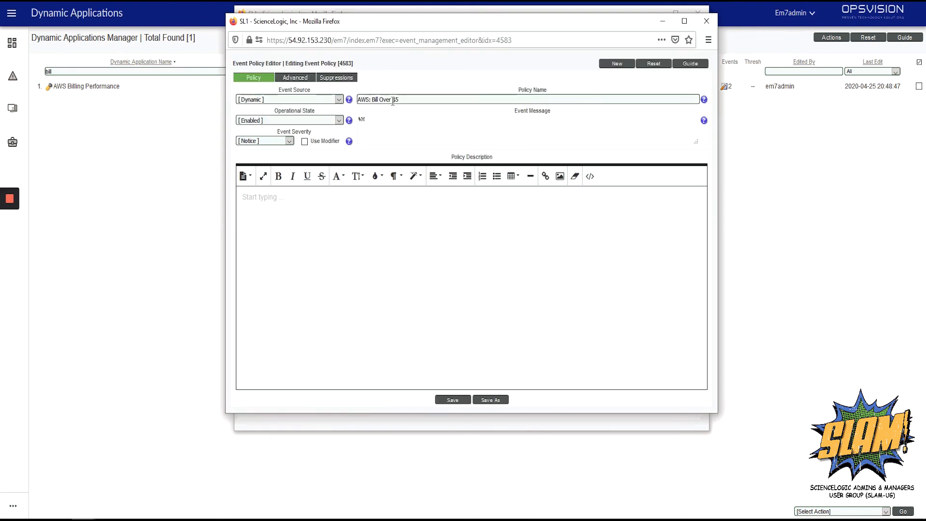
click(393, 99)
click(434, 100)
text(E)
key(BackSpace)
key(BackSpace)
key(BackSpace)
key(BackSpace)
key(BackSpace)
key(BackSpace)
key(BackSpace)
key(BackSpace)
text(Exce)
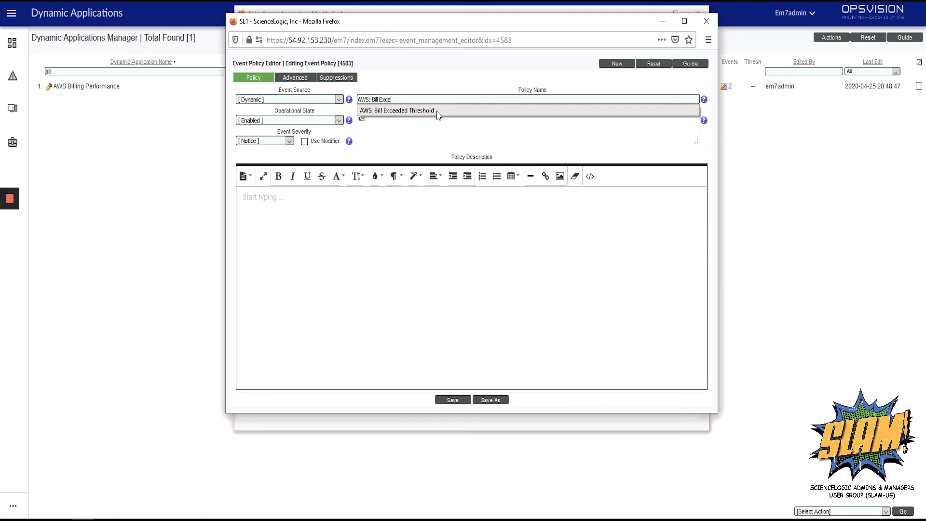
text(eded Threshold)
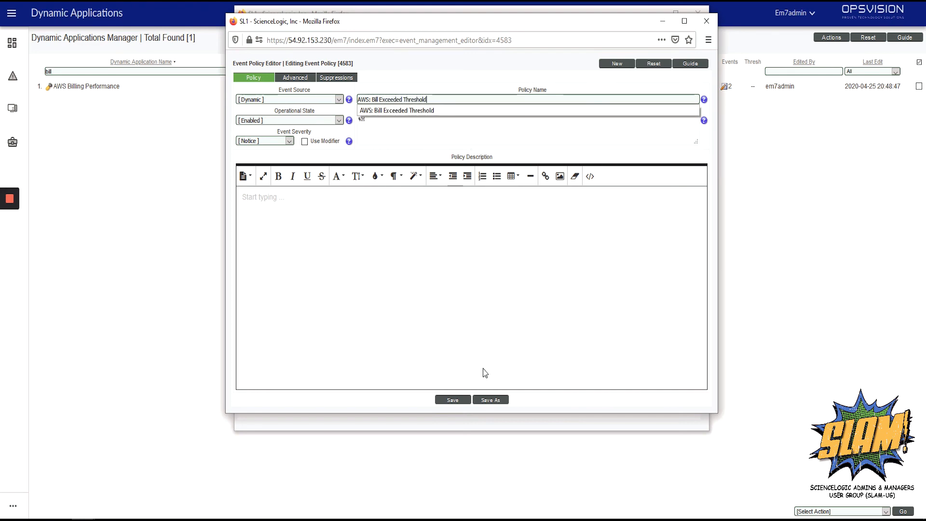
click(459, 400)
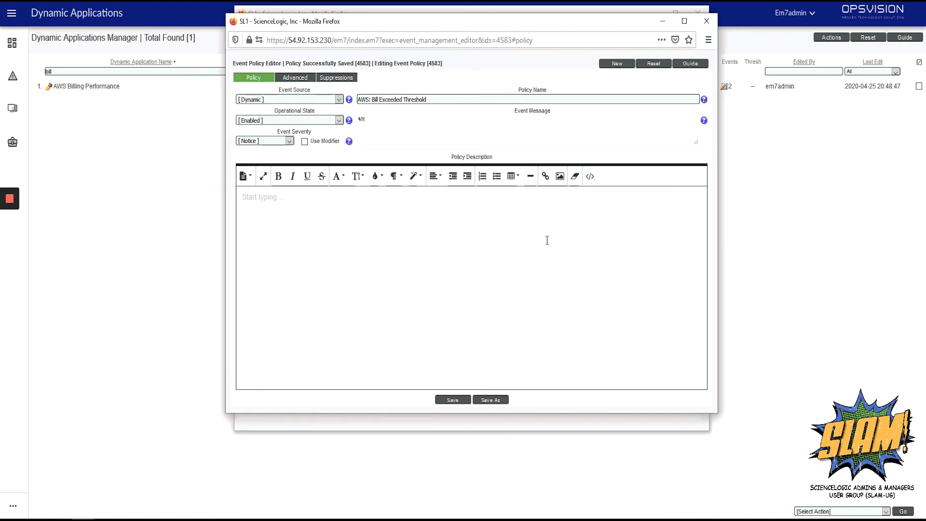
key(ctrl+w)
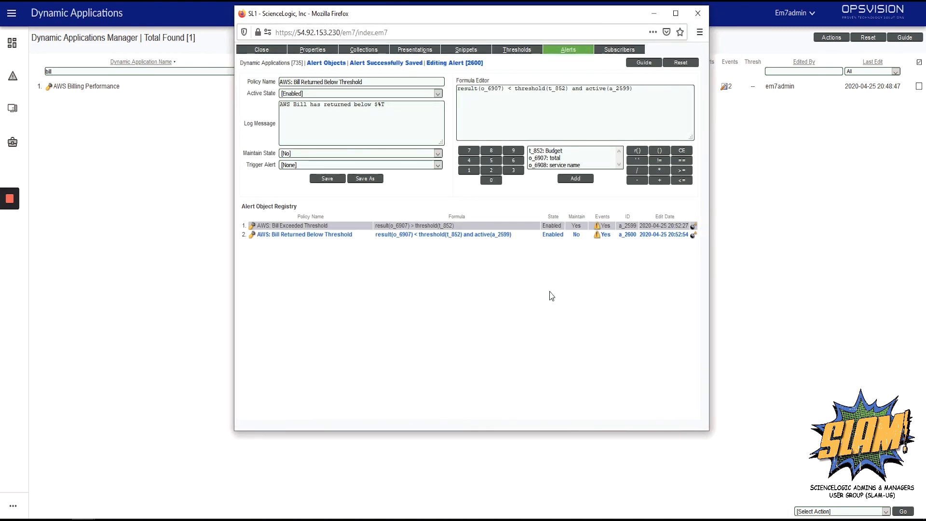